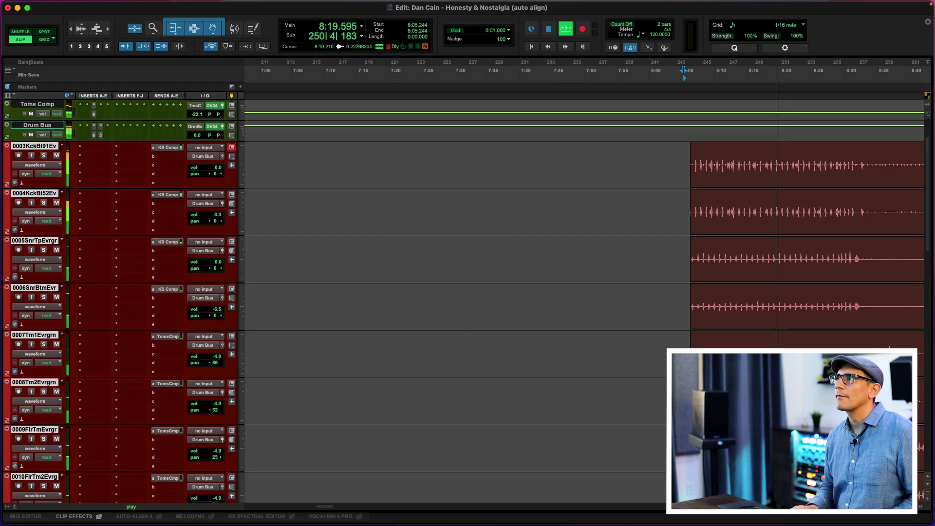
Fit all tracks vertically in the Edit window, show the arrangement from the song's start, and mute the topmost purple vocal track
key(ctrl+alt+Down)
key(alt+a)
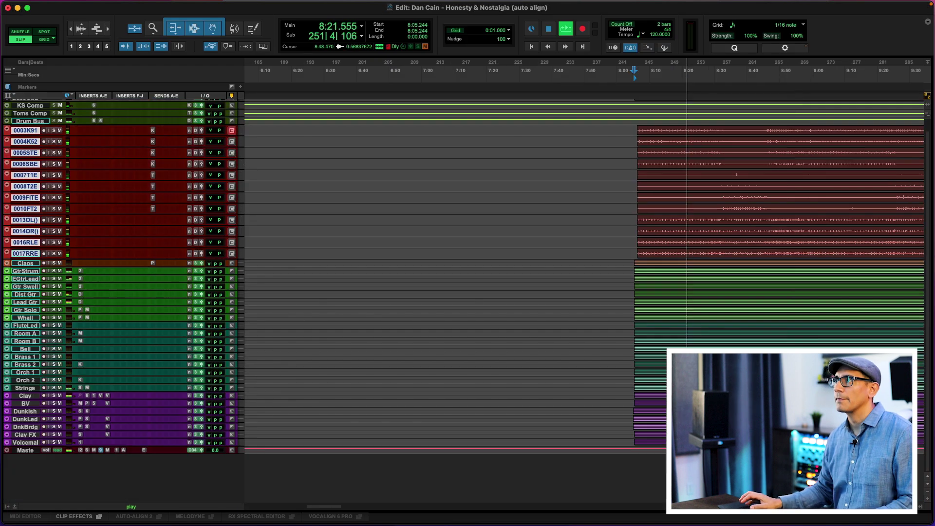
key(super+alt+bracketright)
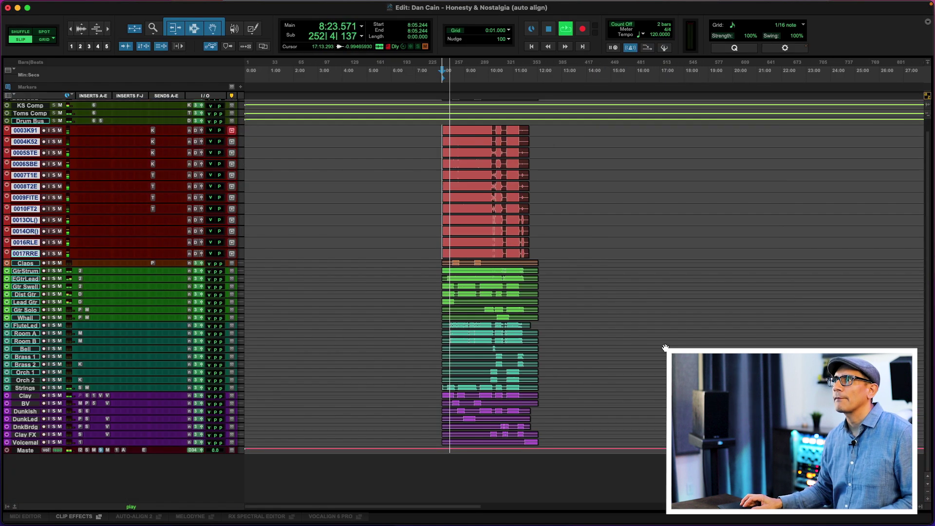
key(super+bracketright)
key(super+bracketright)
key(super+bracketright)
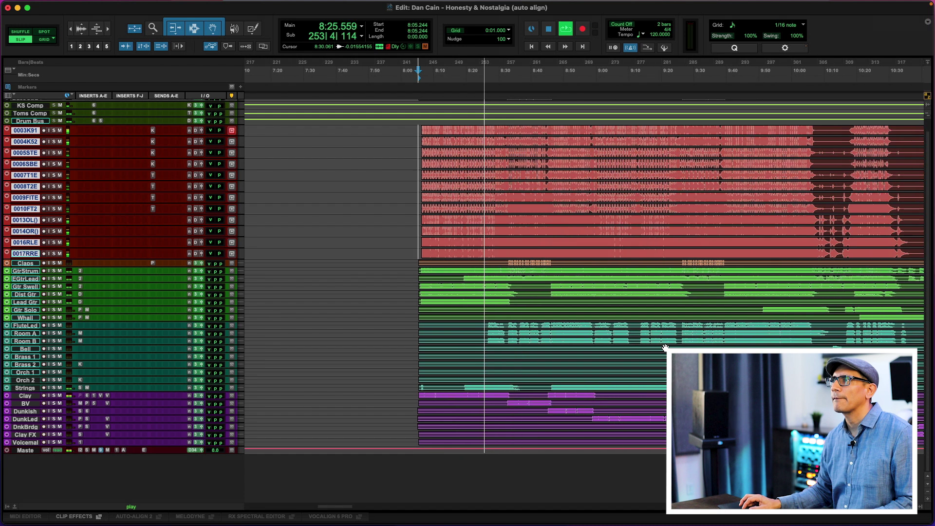
scroll(666, 348, right, 5)
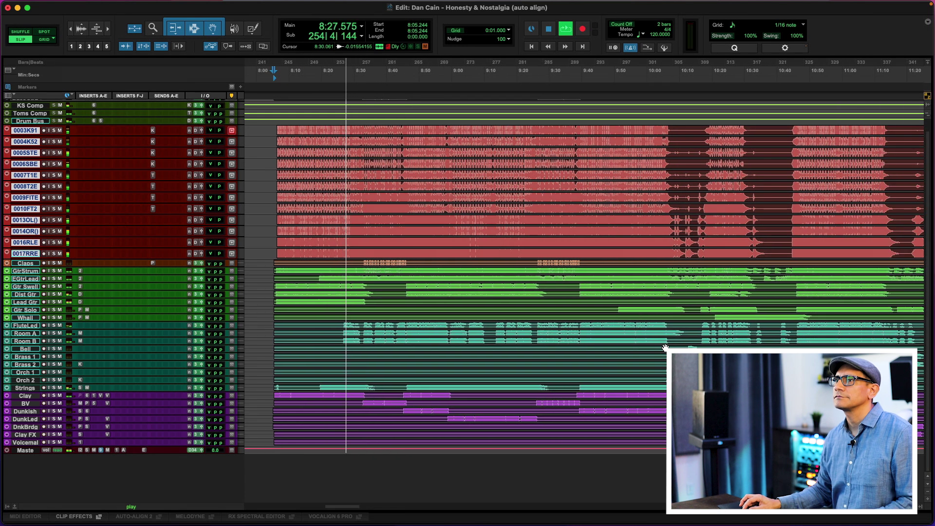
click(59, 396)
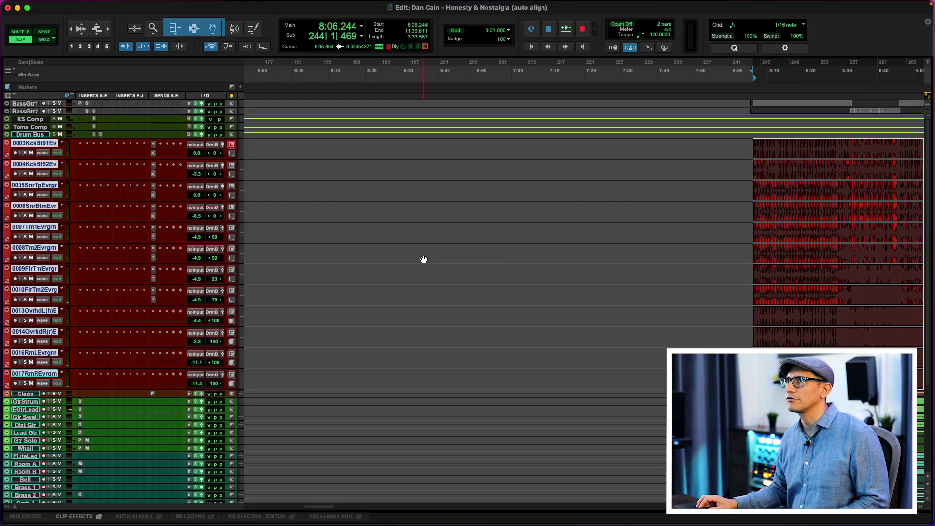
Enlarge the selected drum tracks and play them soloed with the kick and snare waveforms shown in detail
key(ctrl+Up)
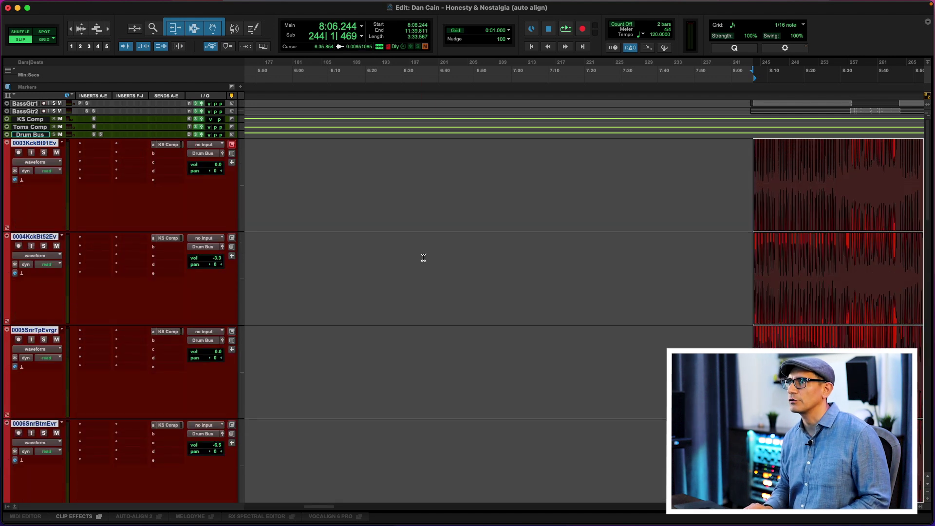
key(space)
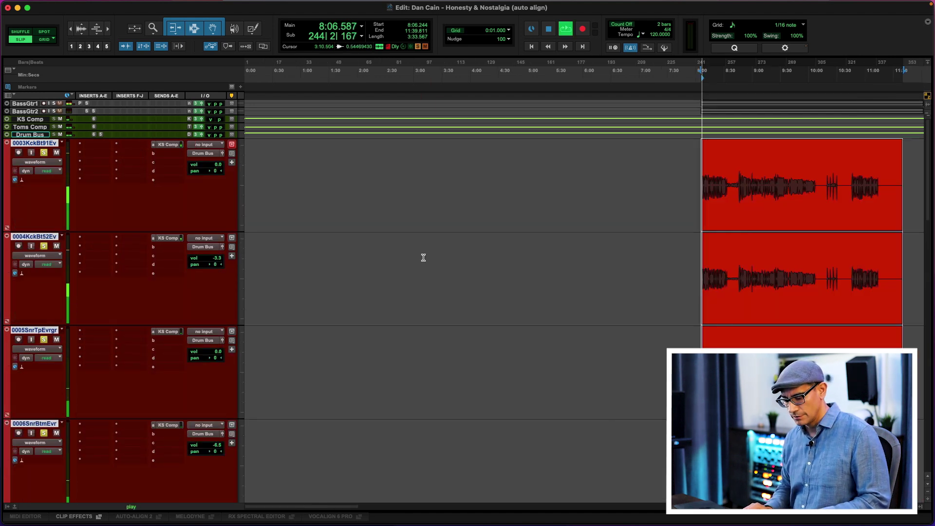
key(super+bracketright)
key(super+bracketright)
key(super+bracketright)
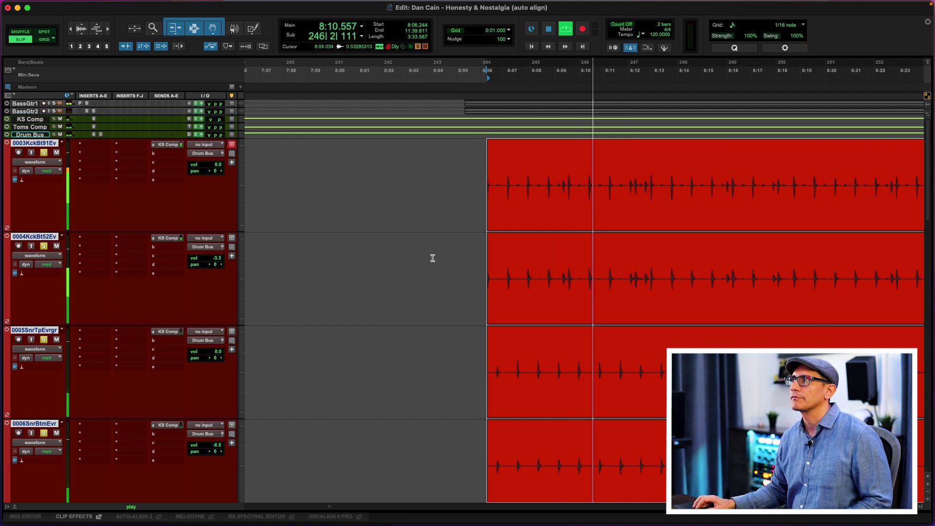
Show the mixer with wide channel strips and inspect the KIT BB F66 compressor on the KS Comp track
key(super+equal)
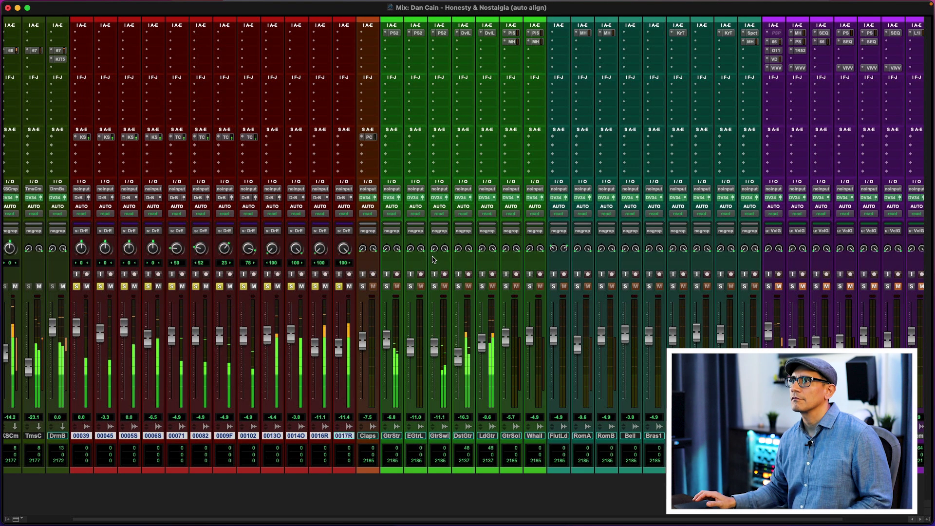
key(alt+super+m)
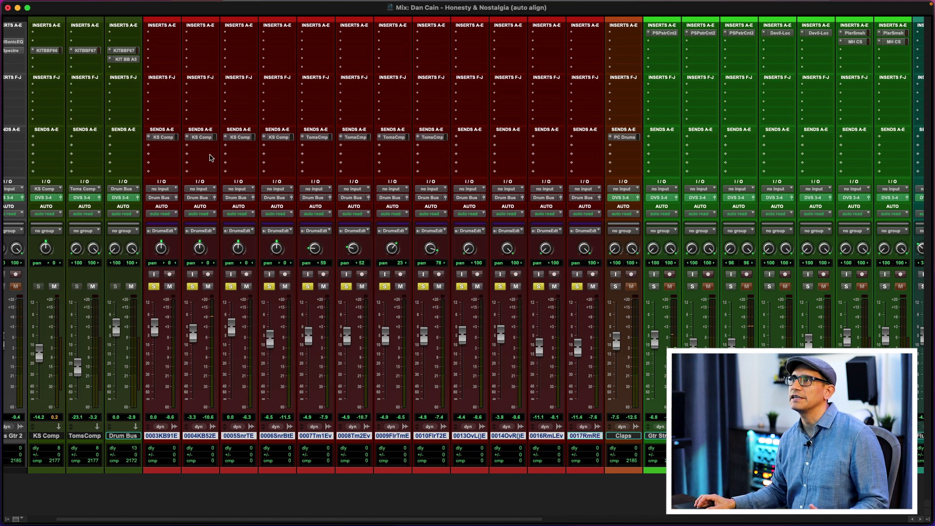
click(48, 51)
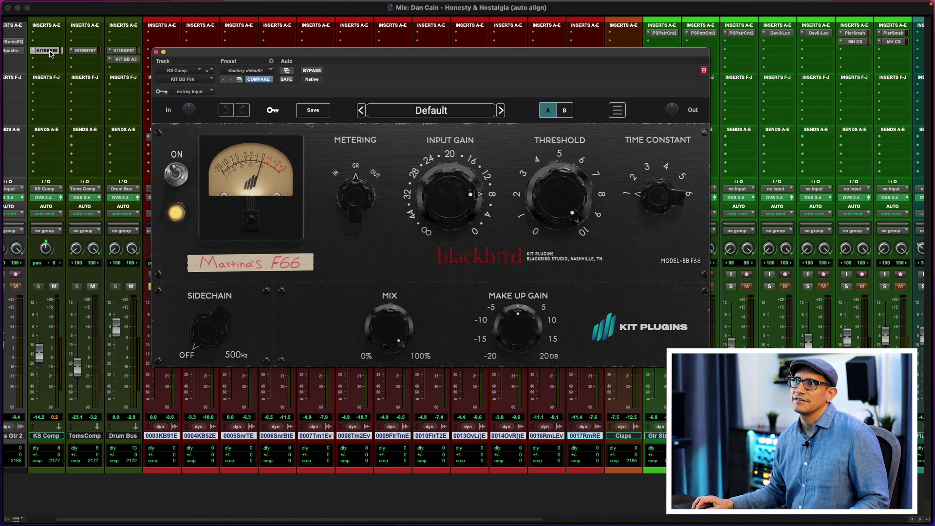
click(50, 53)
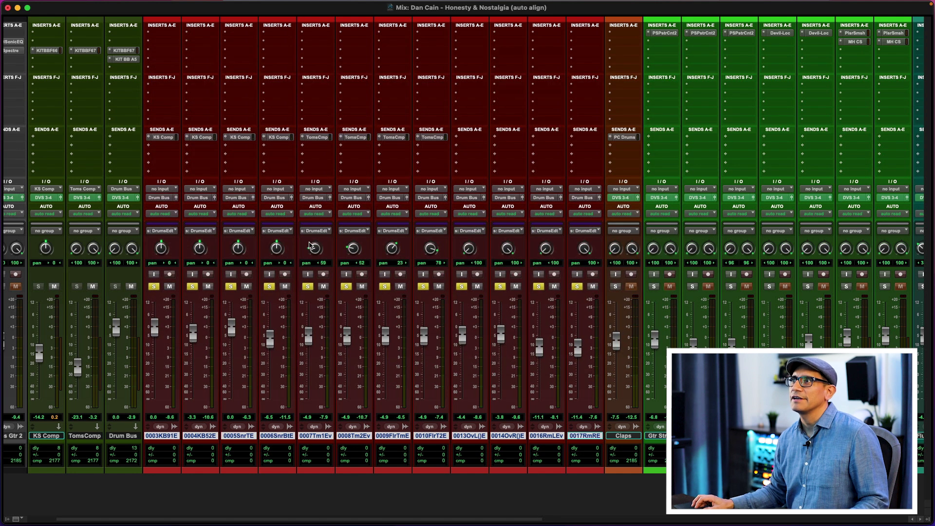
Inspect the Tom 2 track's send to Toms Comp and the KIT BB F67 compressor on the Toms Comp track
click(355, 138)
click(354, 138)
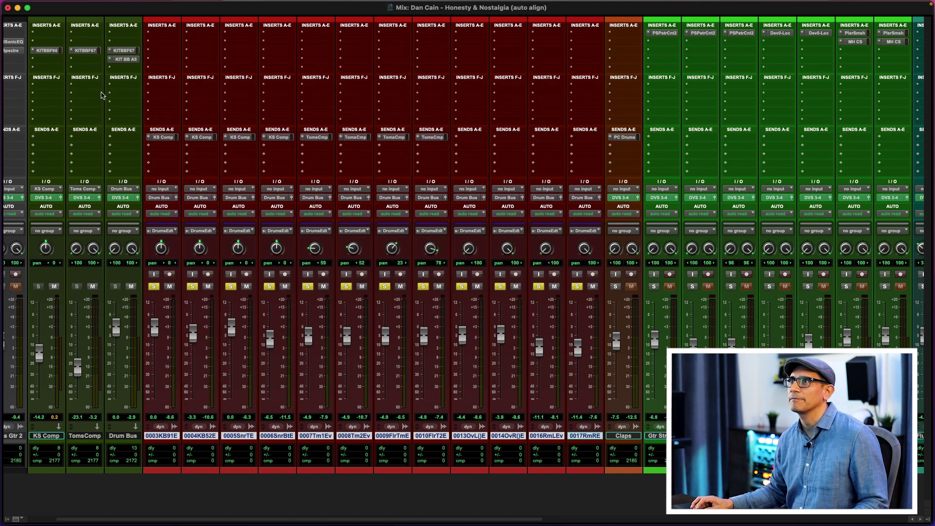
click(86, 50)
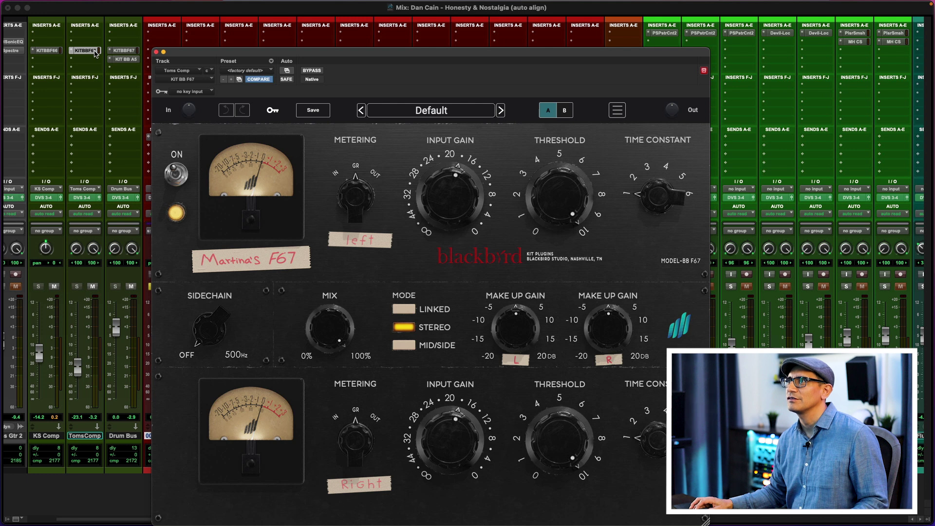
click(95, 51)
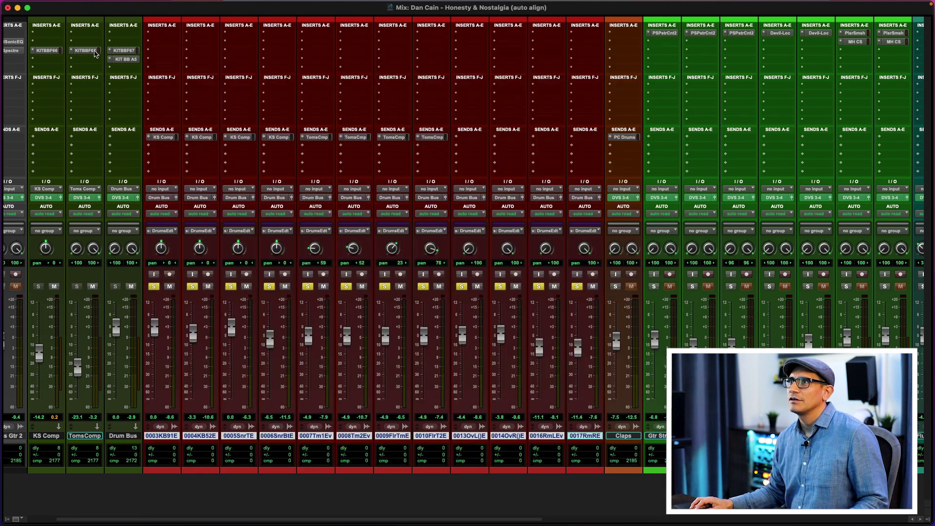
Inspect the KIT BB F67 and KIT BB A5 plug-ins on the Drum Bus, and return to the Edit window
click(121, 51)
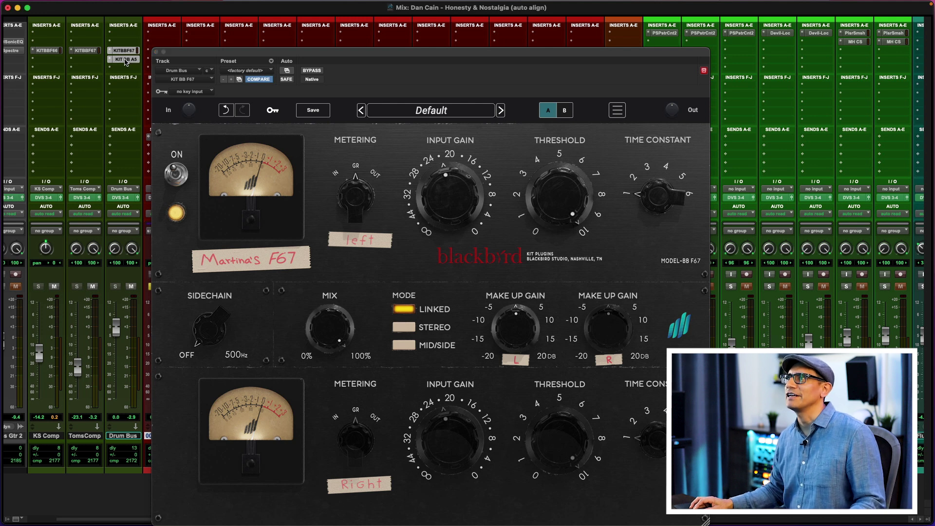
click(125, 59)
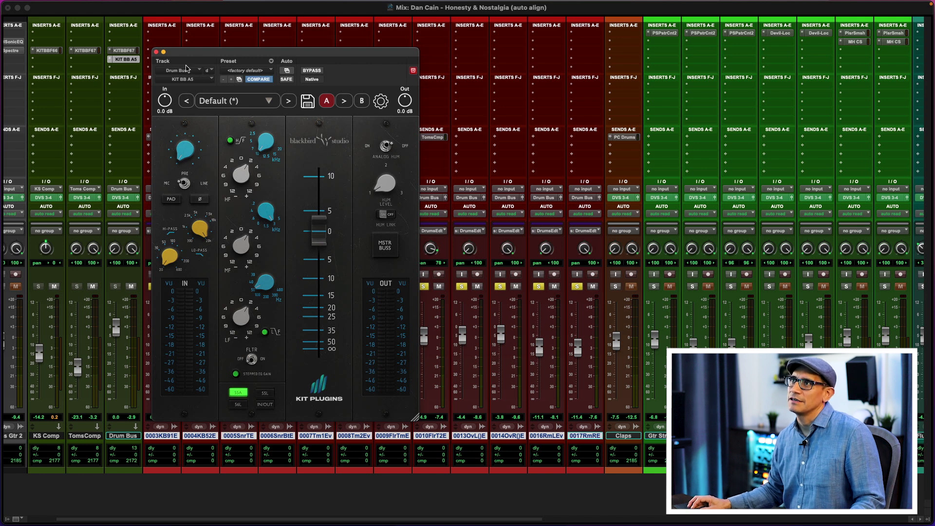
click(157, 51)
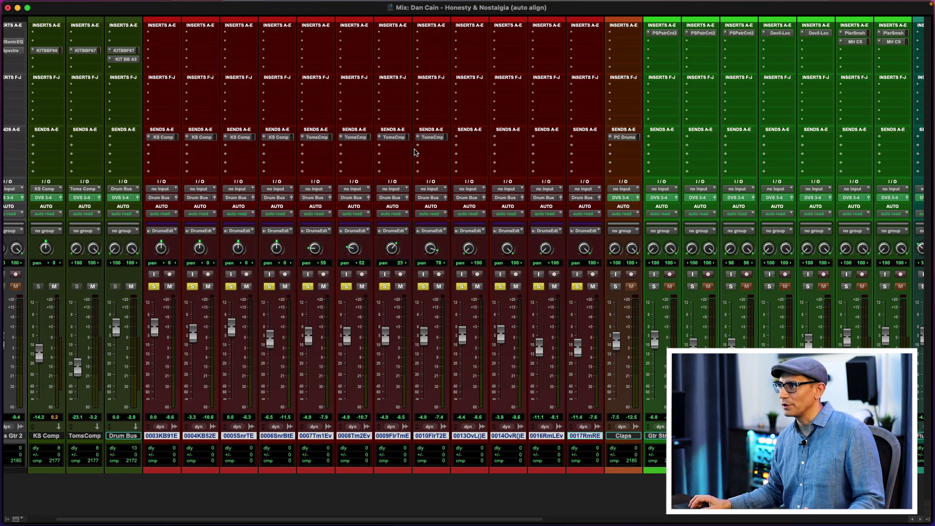
key(super+equal)
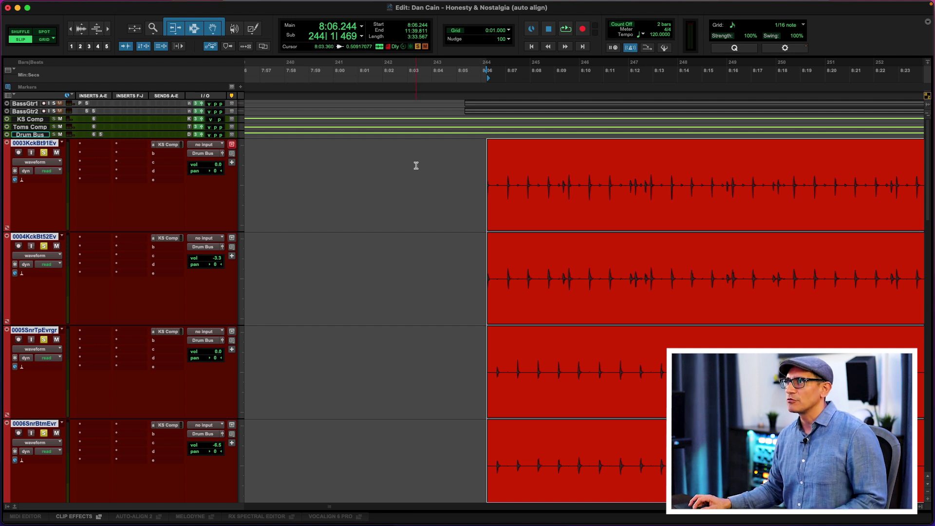
Play the soloed drum tracks from the start of the song to hear them without alignment
click(416, 166)
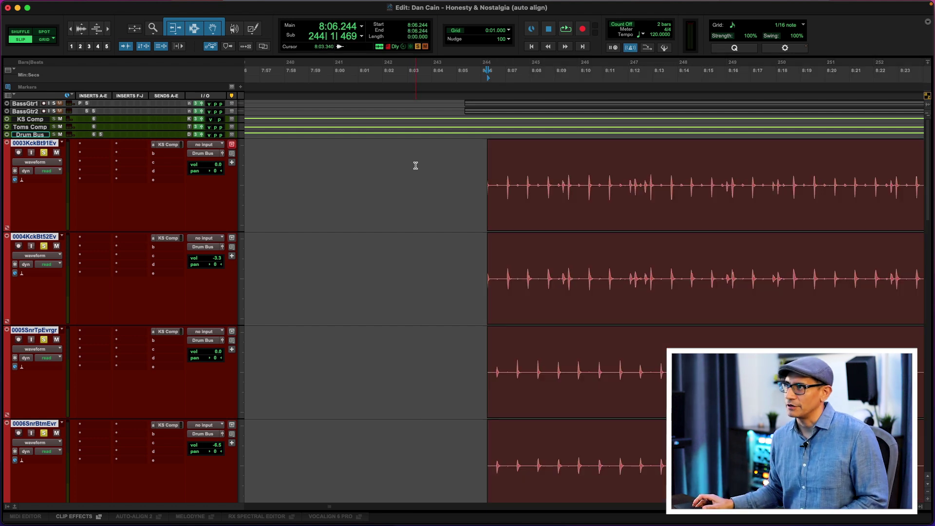
key(space)
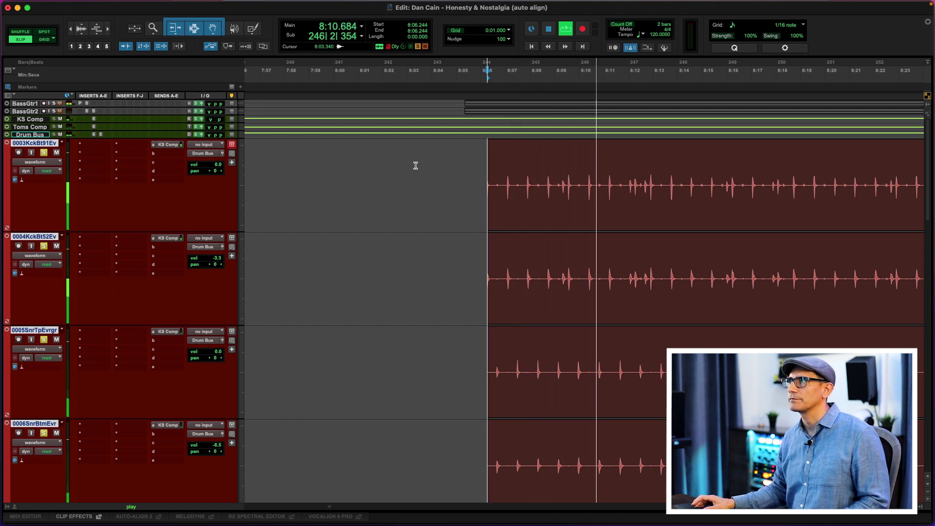
key(space)
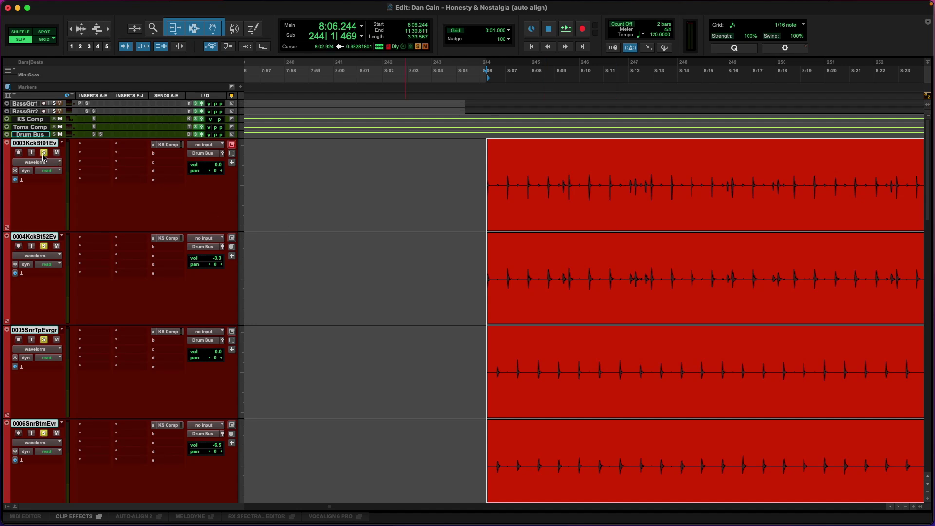
Assign Auto-Align 2 to all selected drum tracks and check the assignment from the kicks through the room mics
click(41, 182)
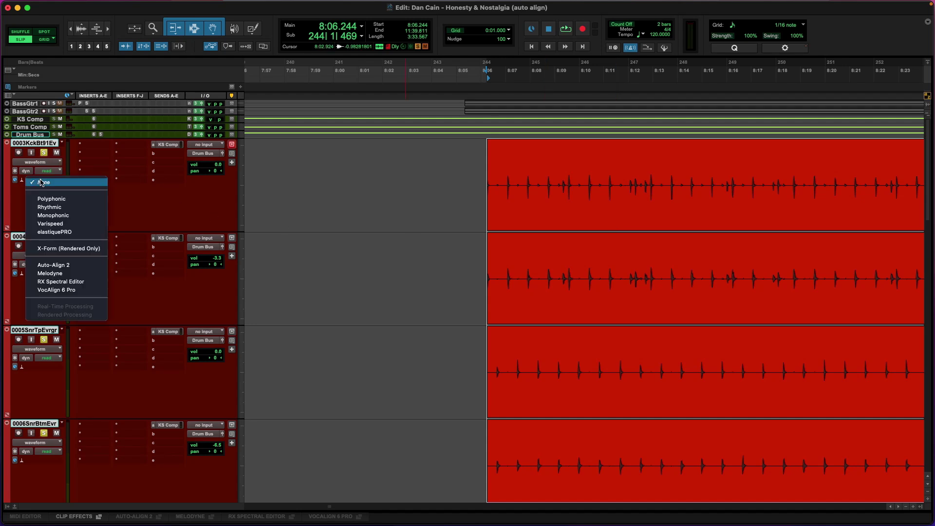
click(77, 266)
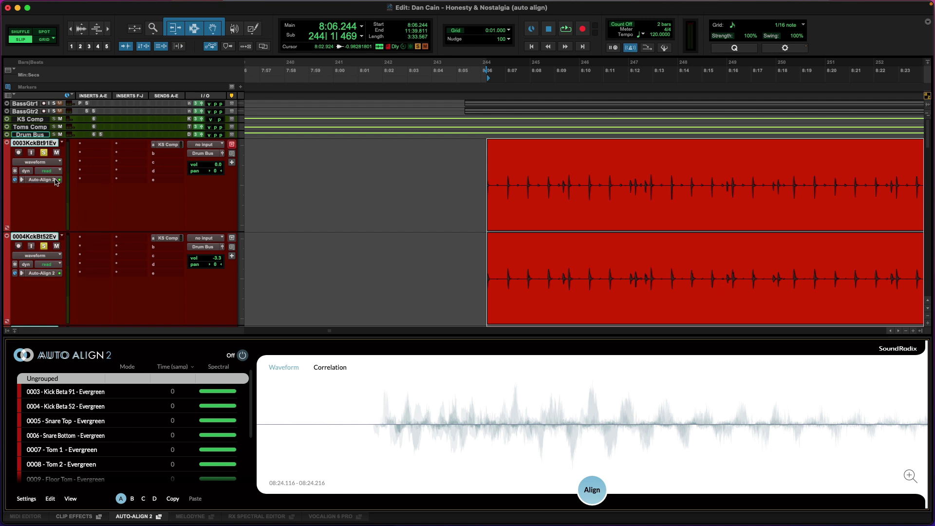
scroll(55, 225, down, 10)
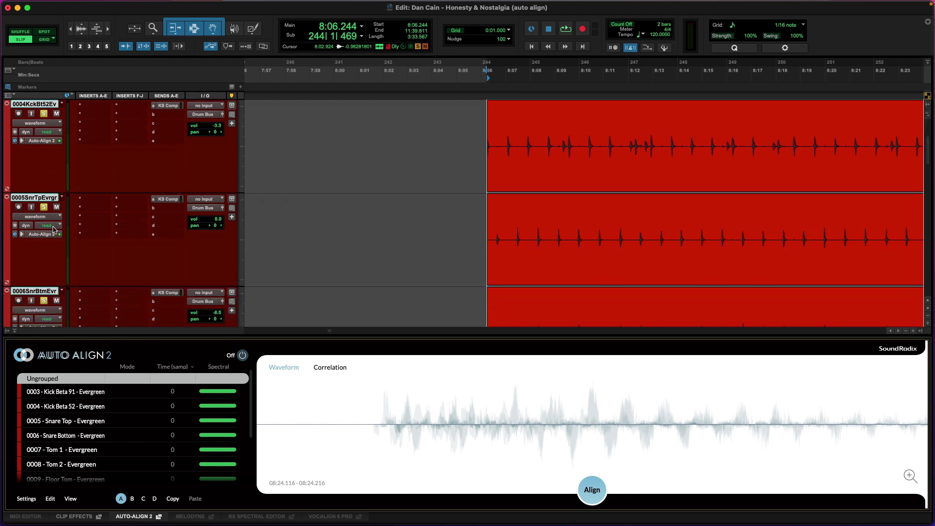
scroll(55, 229, down, 20)
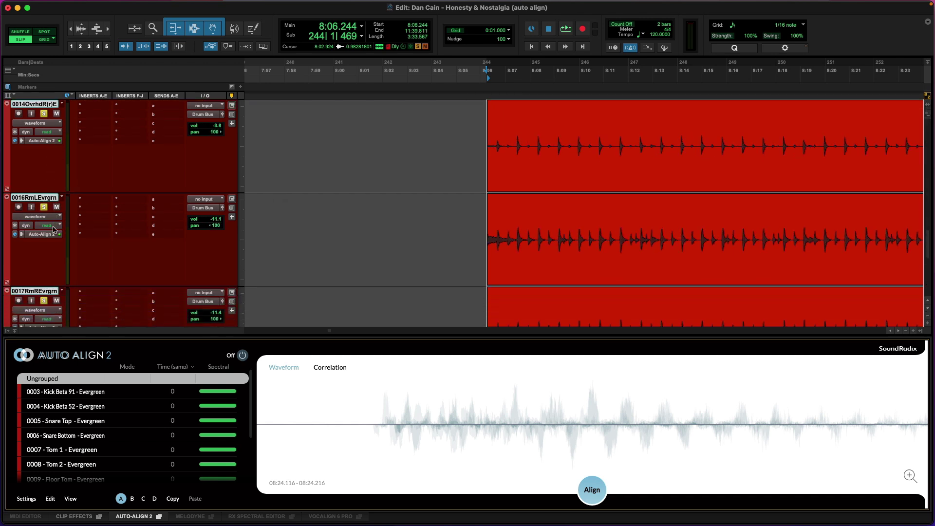
scroll(55, 229, up, 5)
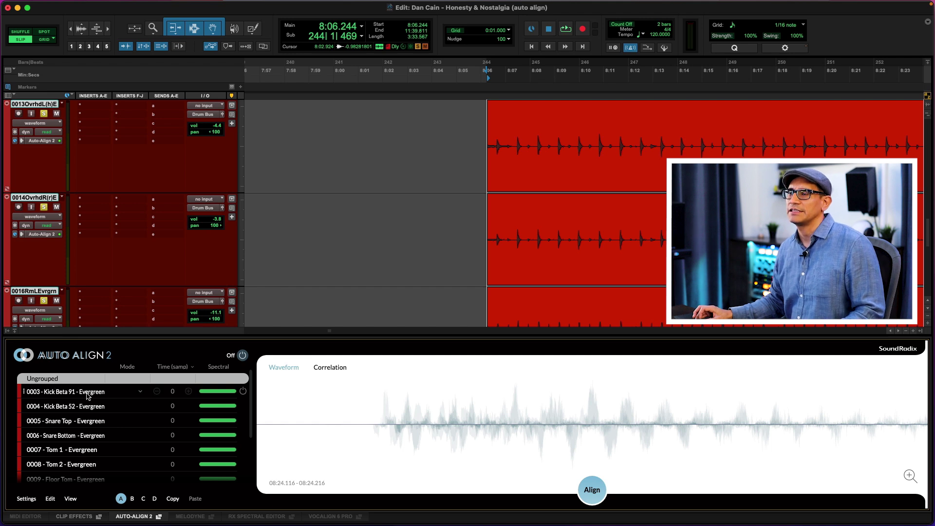
Review the drum tracks listed in Auto-Align 2 from Kick Beta 91 to Room R and align them all
scroll(86, 405, down, 5)
scroll(81, 408, up, 5)
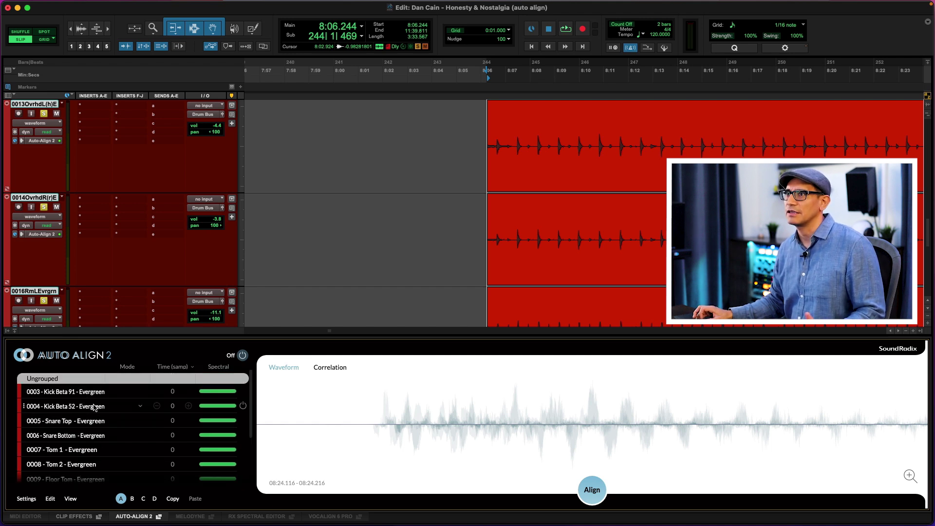
scroll(94, 407, down, 5)
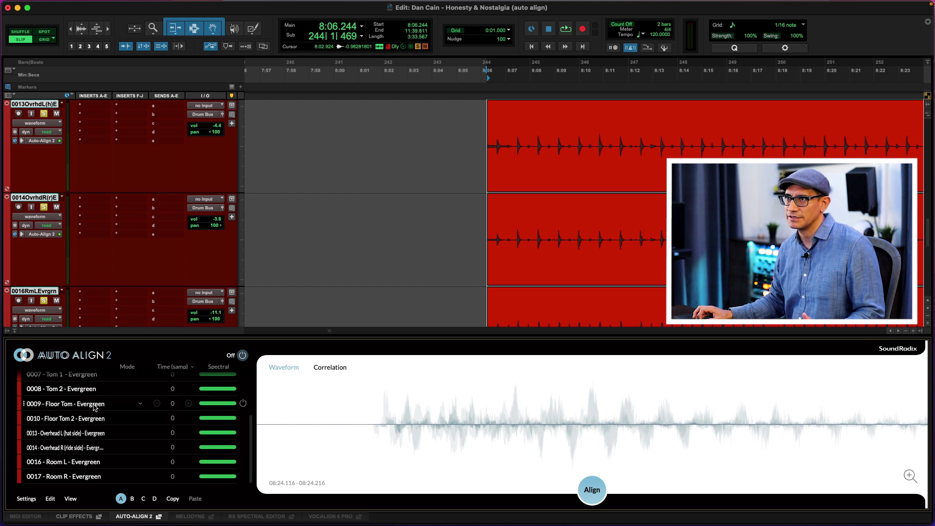
scroll(86, 442, up, 5)
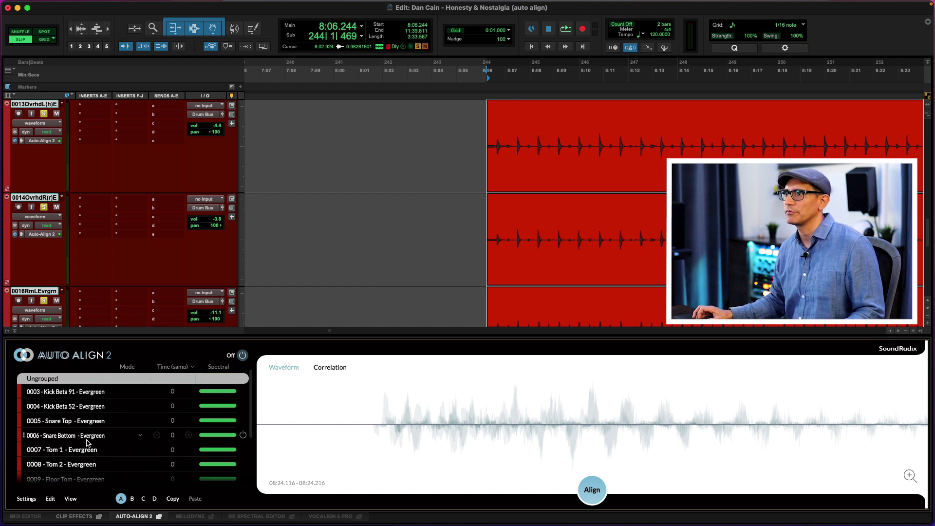
click(592, 492)
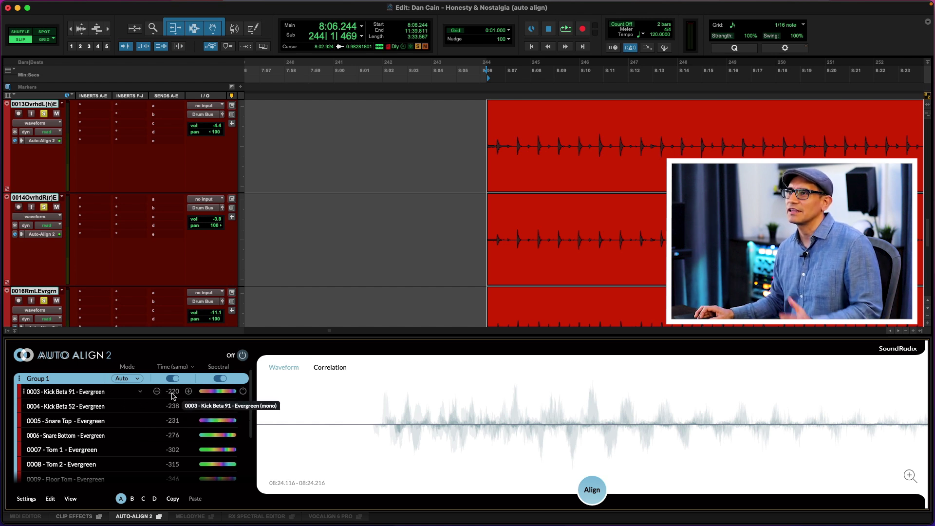
Review the alignment offsets of the drum tracks, switch Auto-Align 2 off, and play the unaligned drums
scroll(173, 400, down, 3)
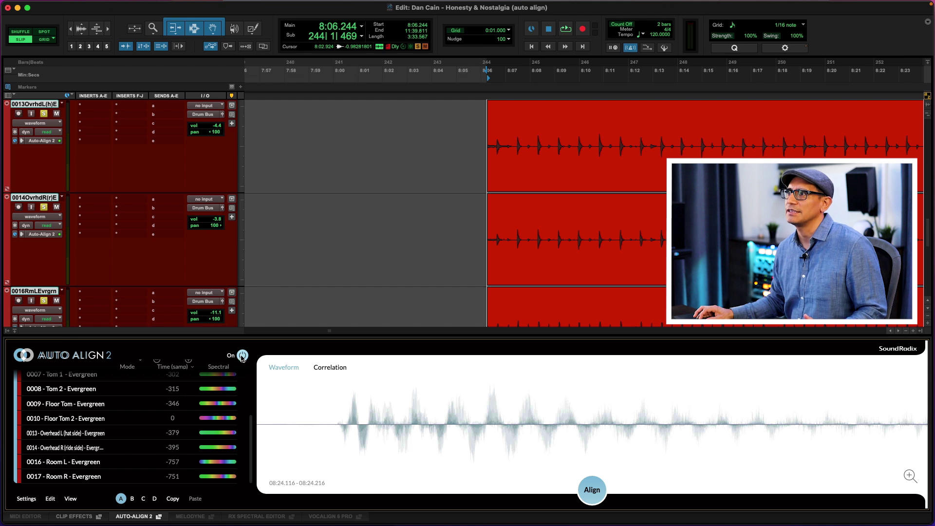
click(242, 355)
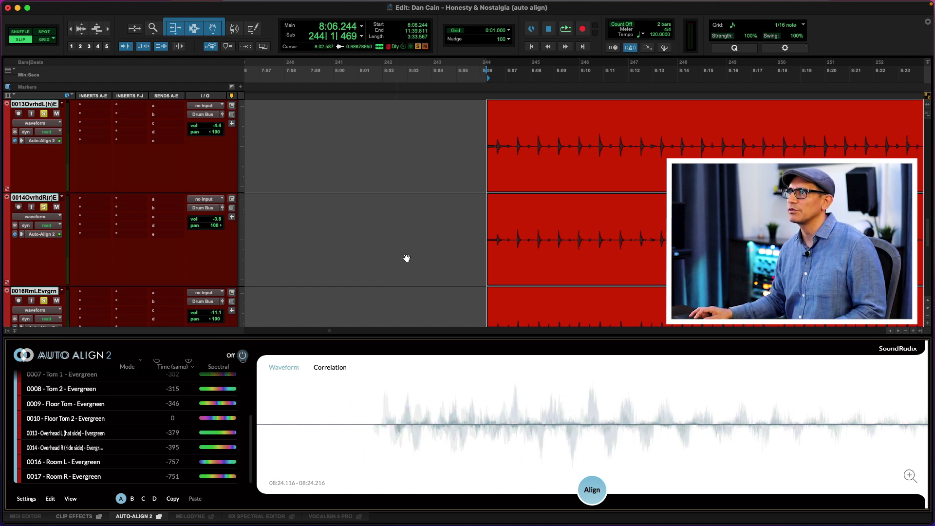
click(423, 228)
key(space)
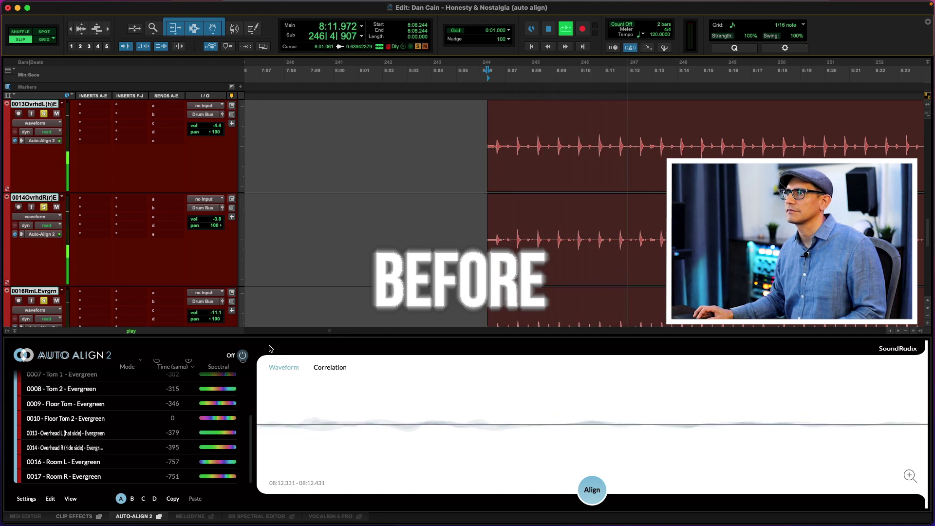
key(space)
Compare the soloed drums from the start of the song with Auto-Align 2 off and on, leaving the alignment on
click(242, 356)
key(space)
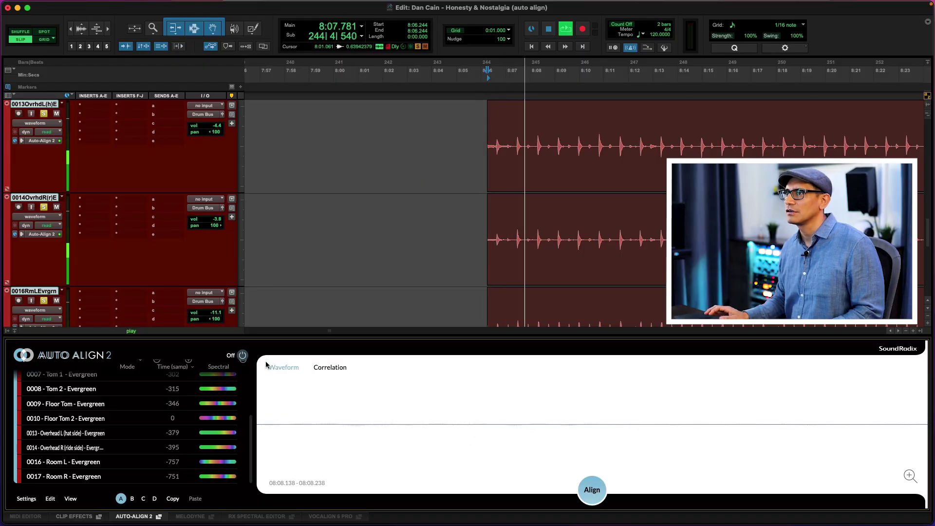
key(space)
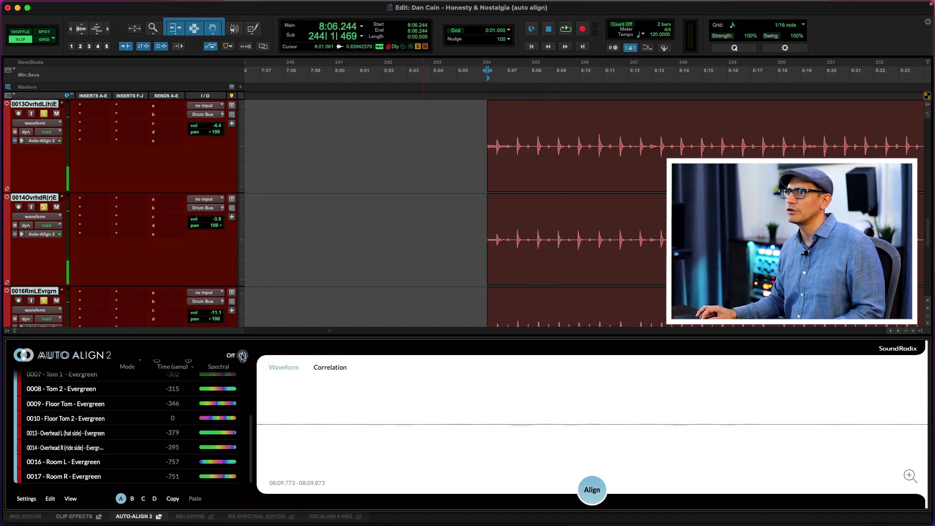
click(243, 355)
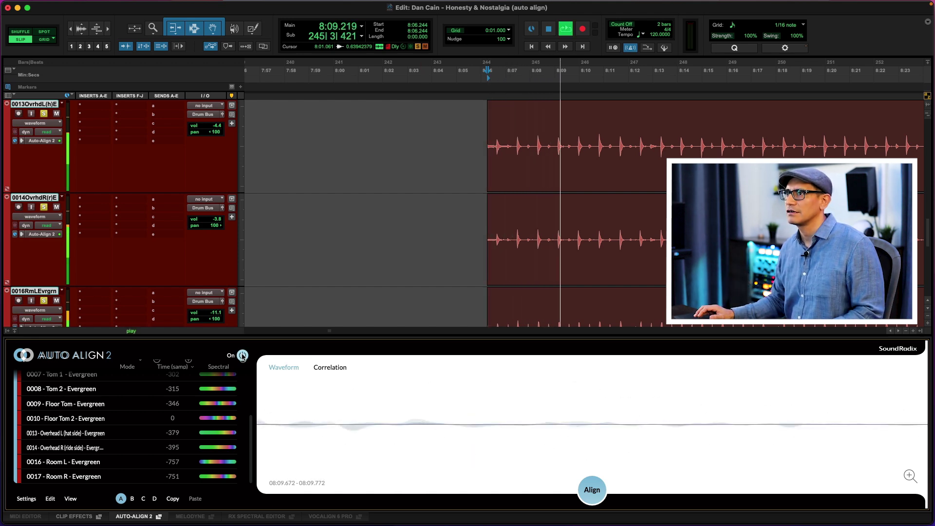
key(space)
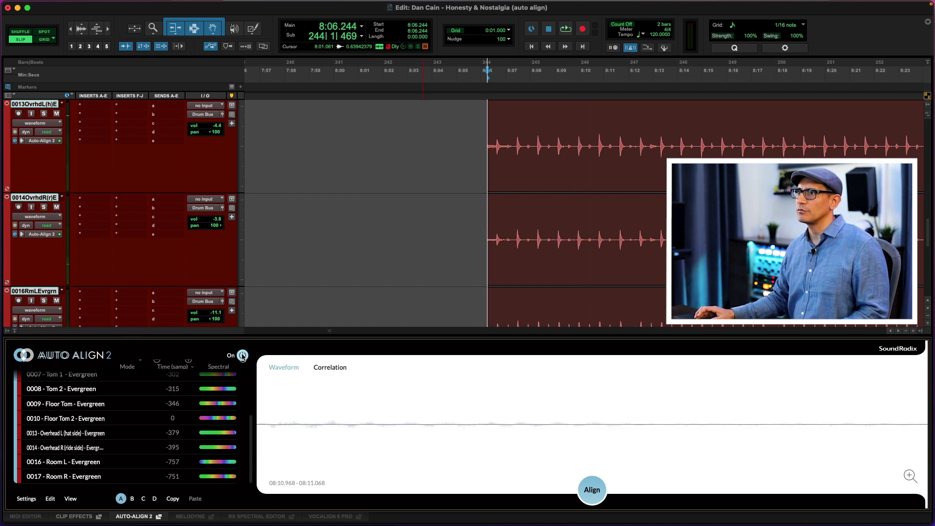
Play the song from the start with the drums unsoloed, switching Auto-Align 2 off and on to compare the alignment in the full mix
key(space)
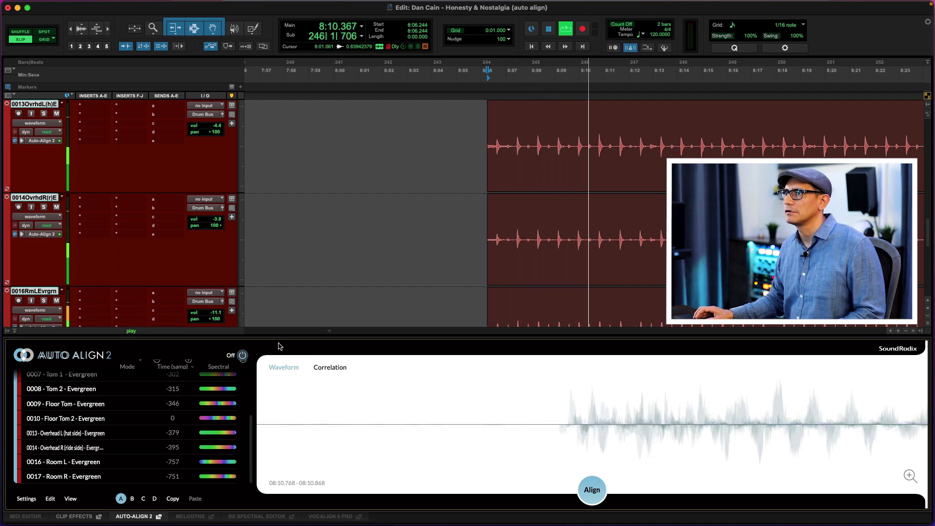
click(243, 355)
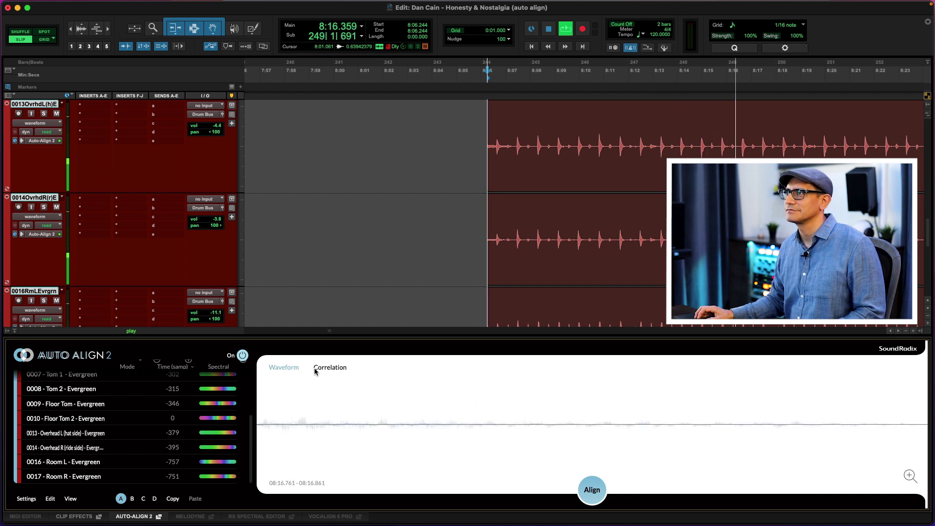
click(243, 355)
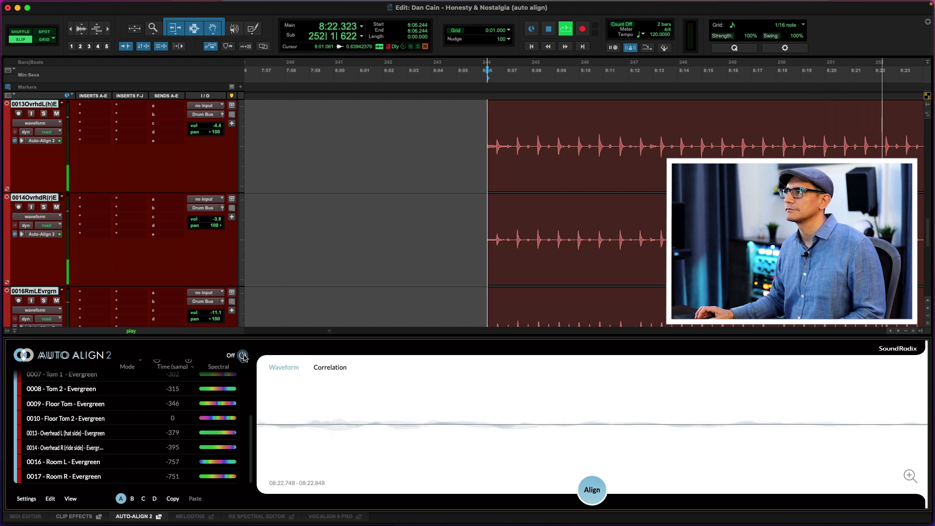
key(r)
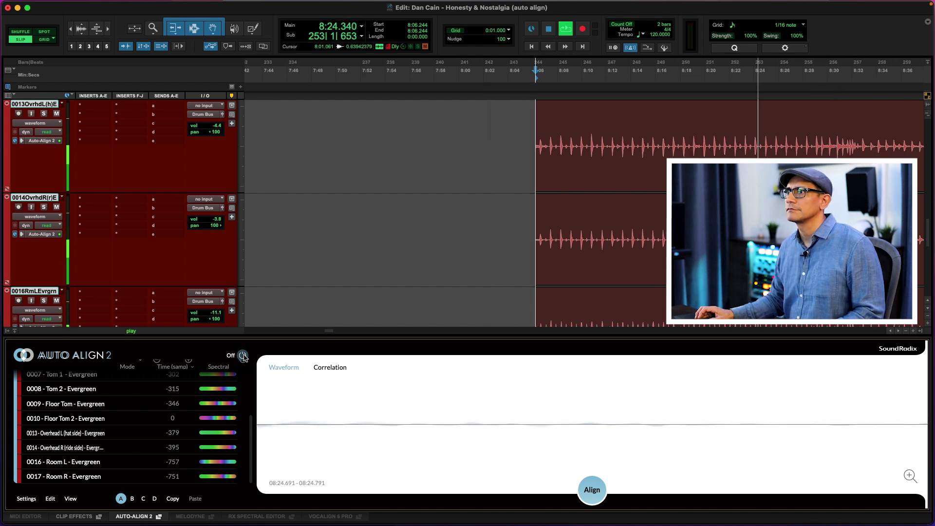
key(r)
click(242, 356)
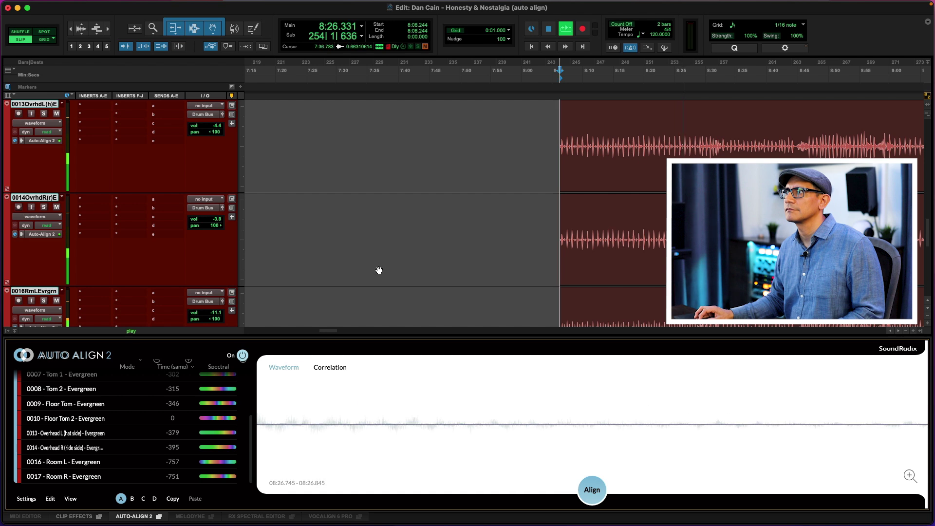
scroll(378, 270, right, 5)
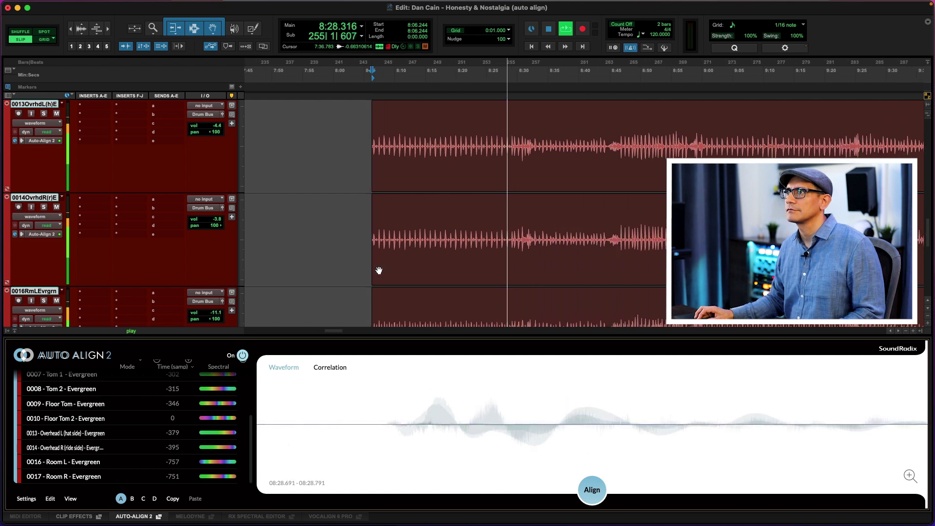